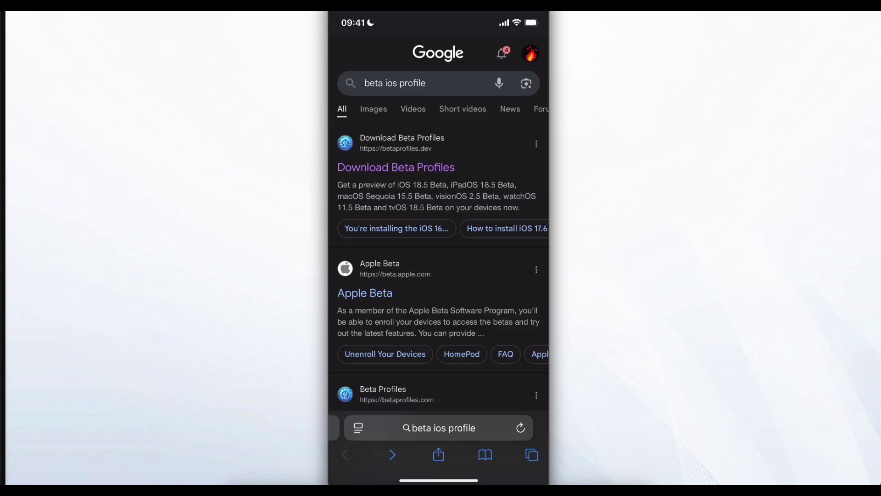
Leave Safari and run Settings > General > Software Update, confirming iOS 18.5 is current
drag(439, 480, 439, 310)
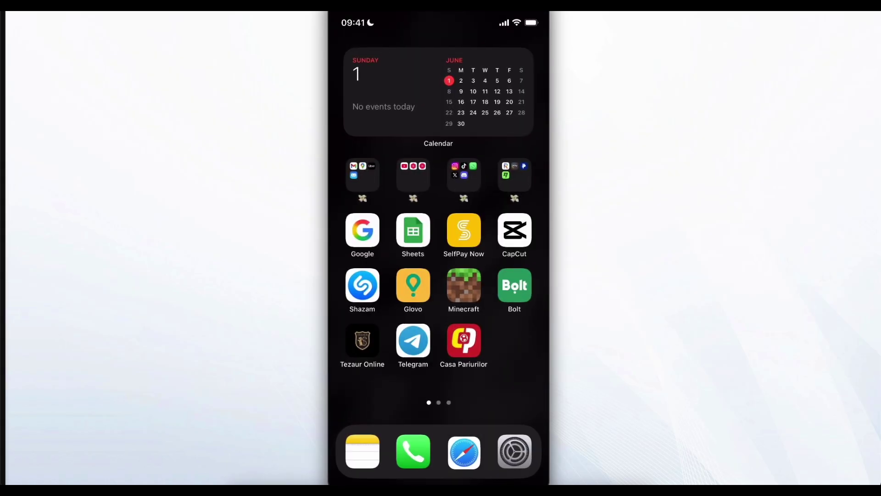
click(515, 451)
scroll(439, 275, down, 5)
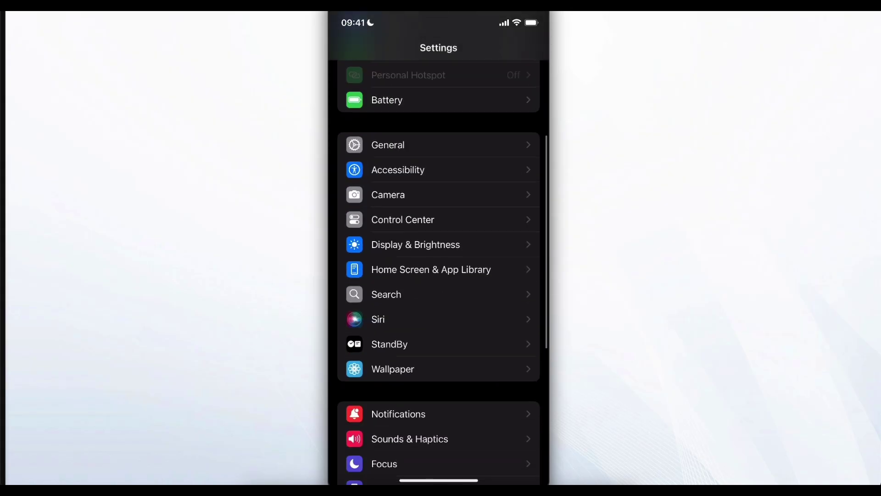
click(386, 144)
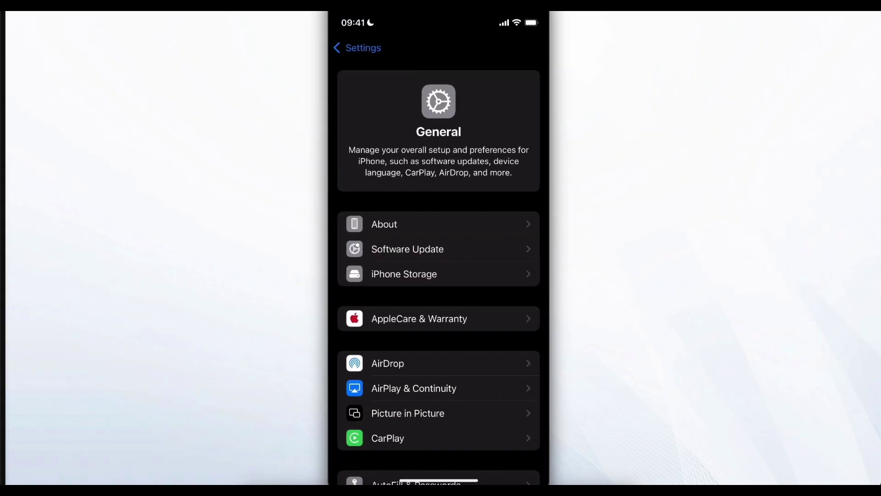
click(407, 249)
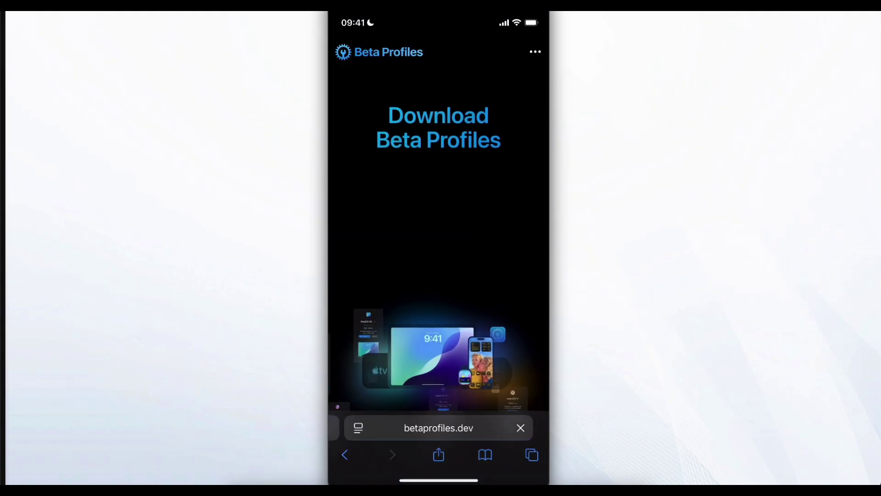
scroll(439, 260, down, 10)
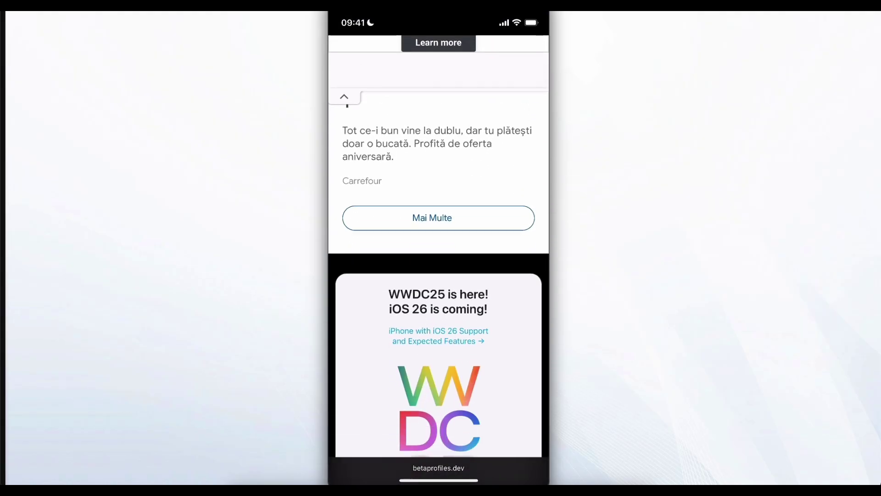
scroll(439, 275, down, 10)
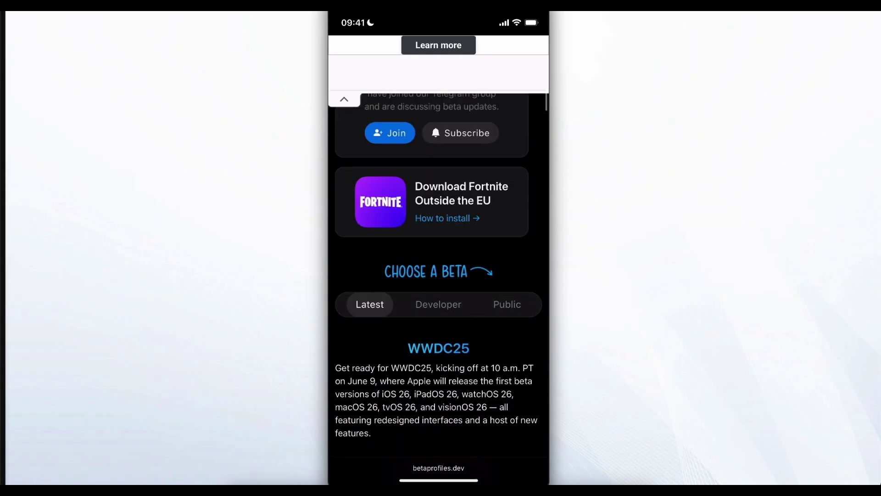
scroll(439, 275, down, 10)
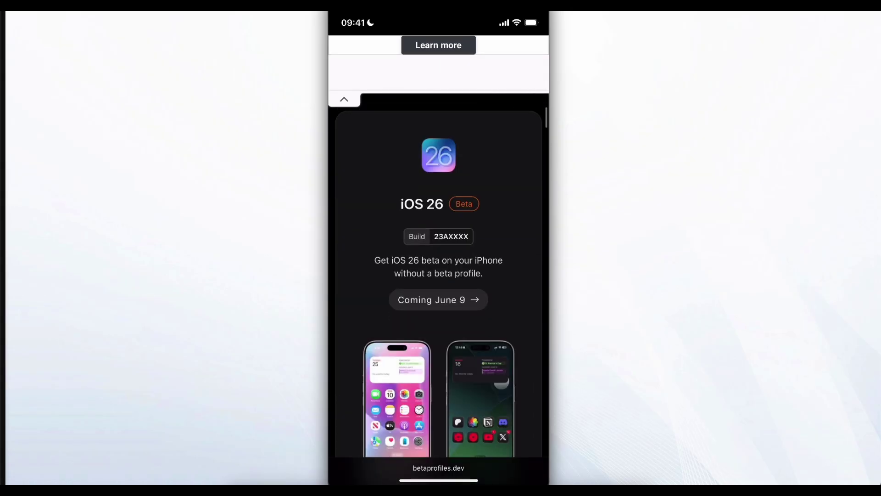
scroll(439, 276, down, 5)
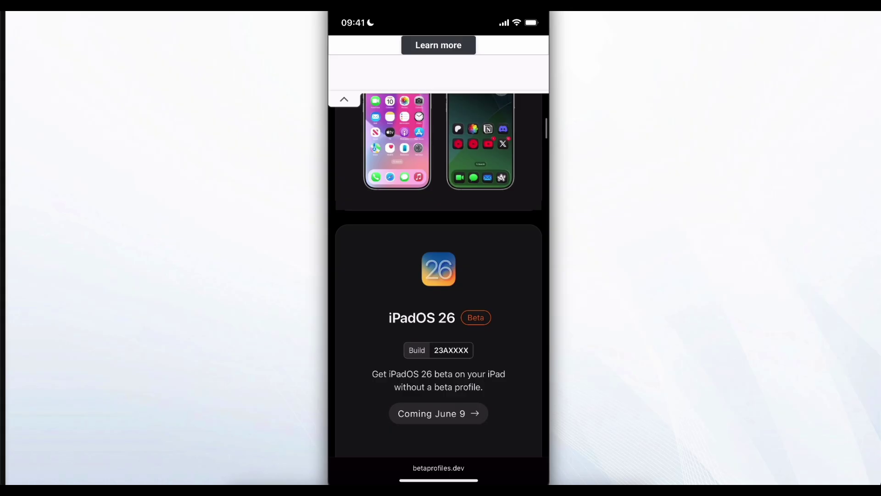
scroll(439, 276, down, 2)
scroll(439, 275, down, 4)
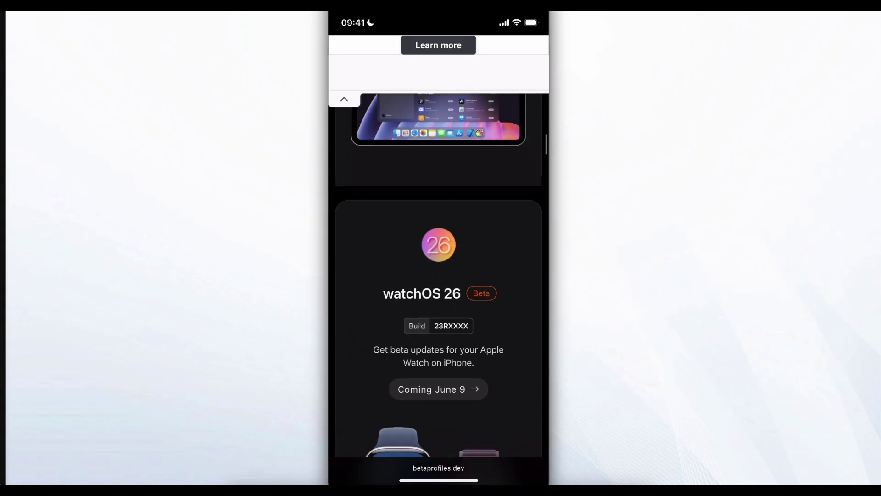
scroll(439, 276, up, 5)
scroll(438, 276, up, 3)
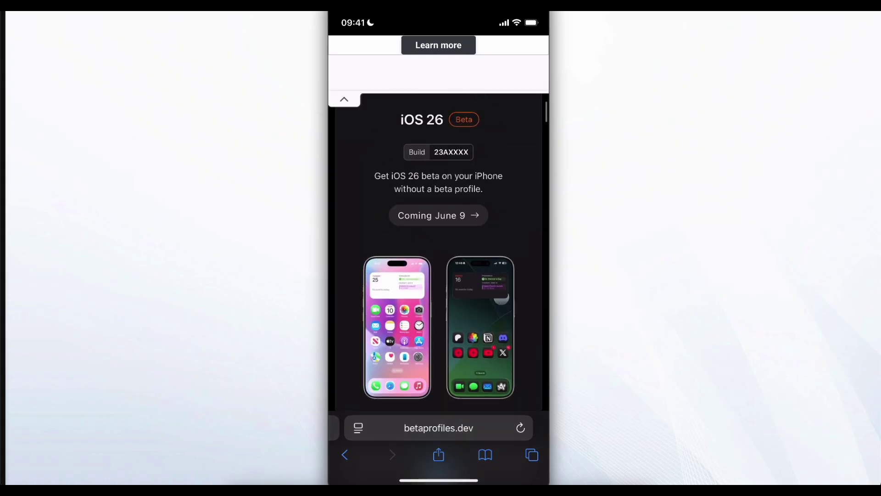
scroll(439, 275, down, 3)
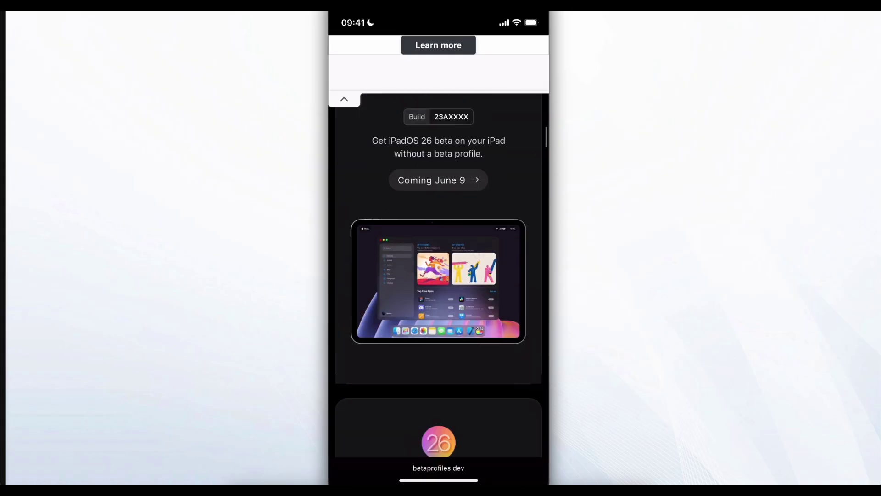
scroll(439, 276, down, 2)
scroll(438, 275, down, 10)
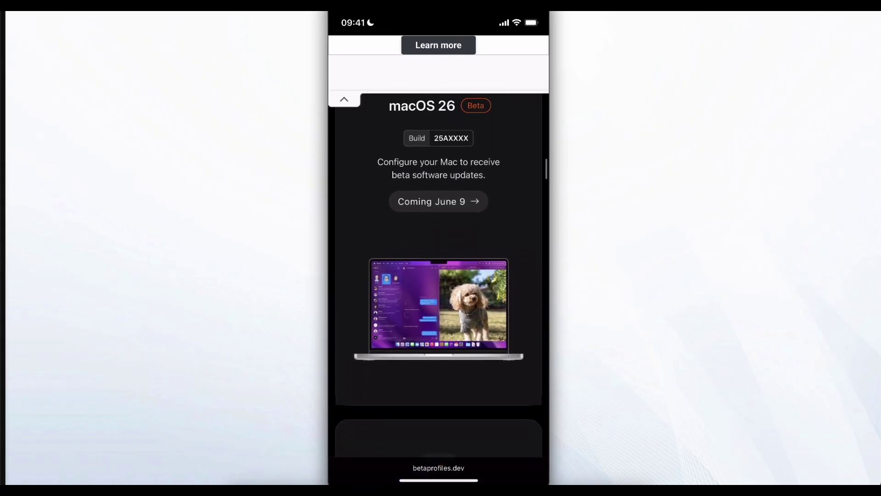